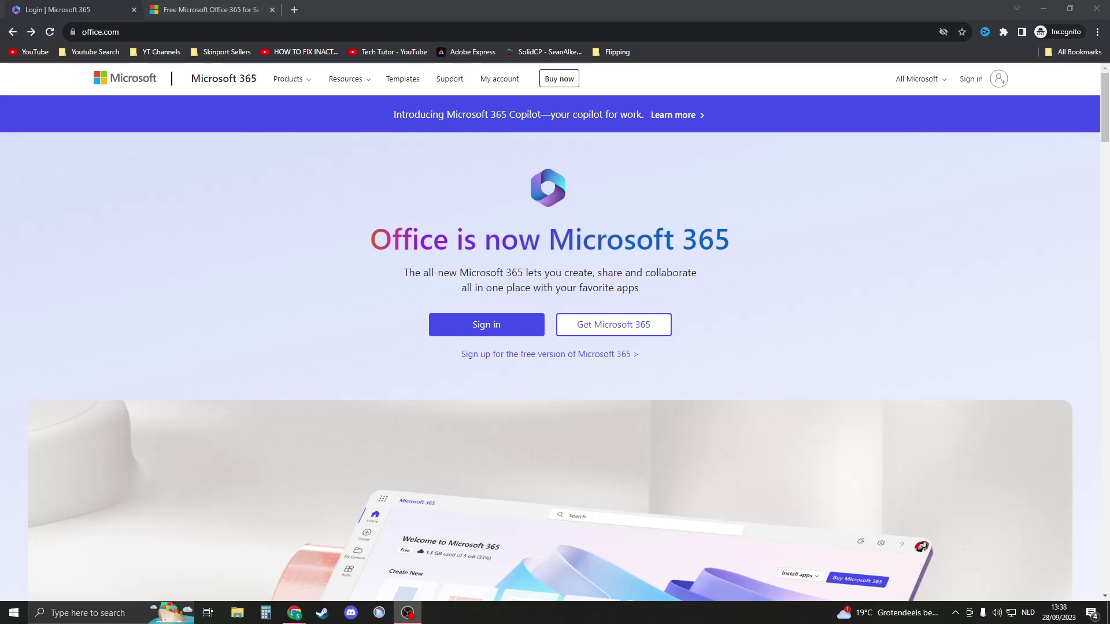
Visit the free Microsoft 365 sign-up page, go back, and begin signing in
{"action": "key", "text": "alt+Tab"}
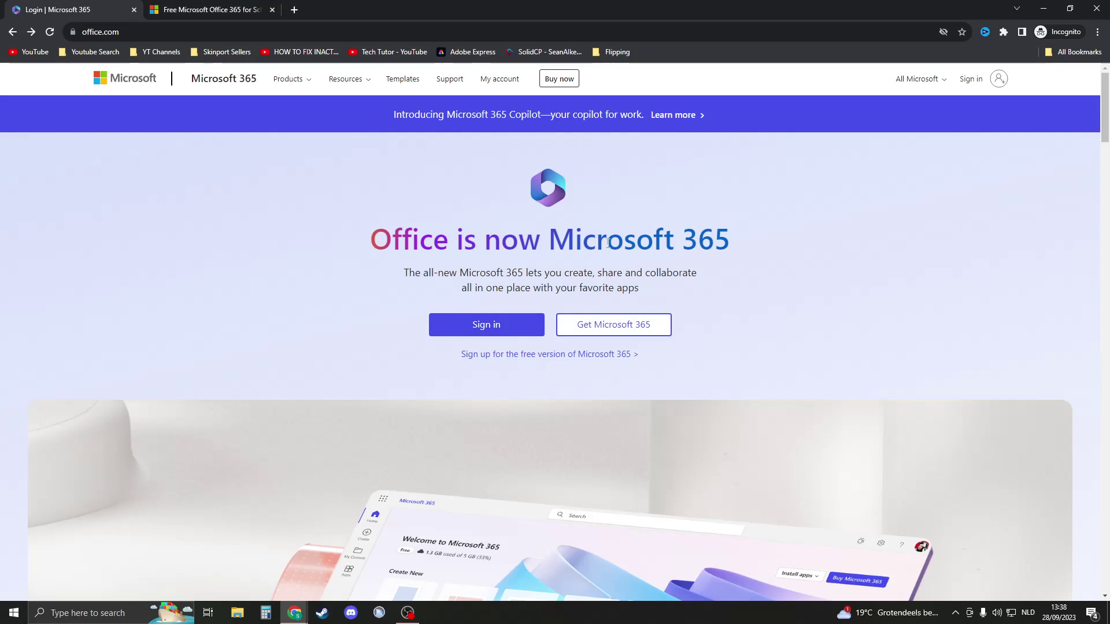
{"action": "left_click", "coordinate": [534, 353]}
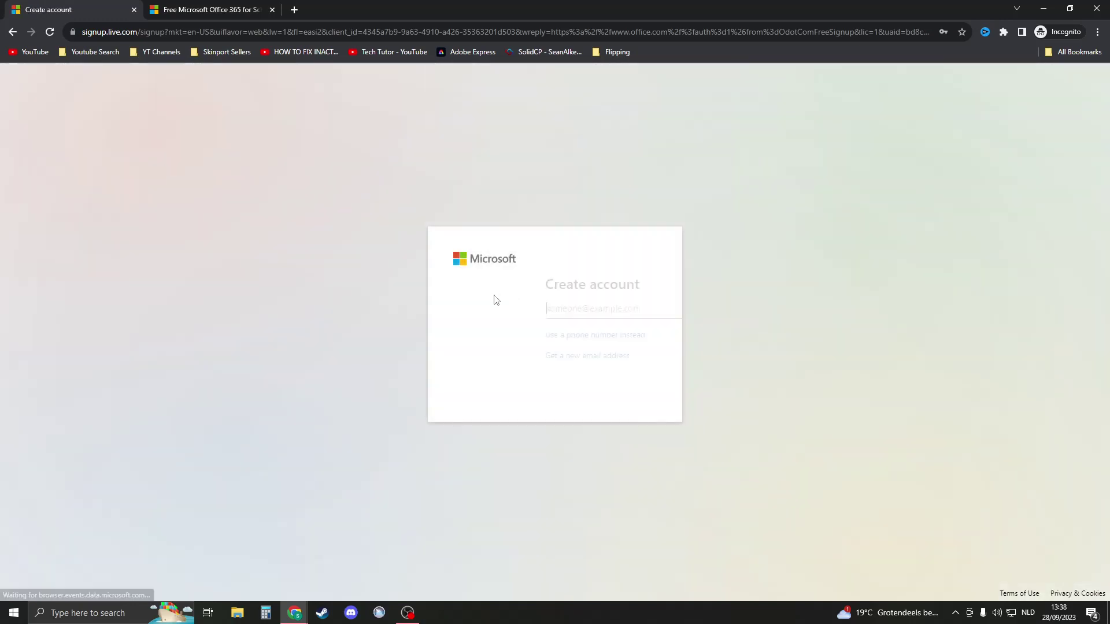
{"action": "key", "text": "alt+Left"}
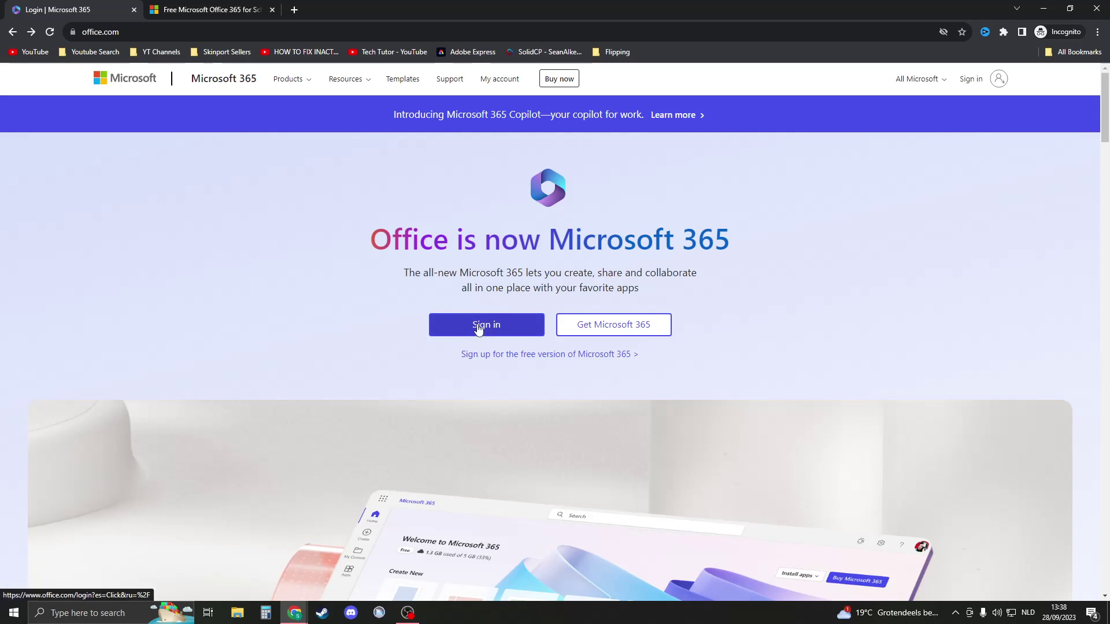
{"action": "left_click", "coordinate": [478, 329]}
Answer Yes to 'Stay signed in?' and load the Microsoft 365 home dashboard
{"action": "left_click", "coordinate": [621, 399]}
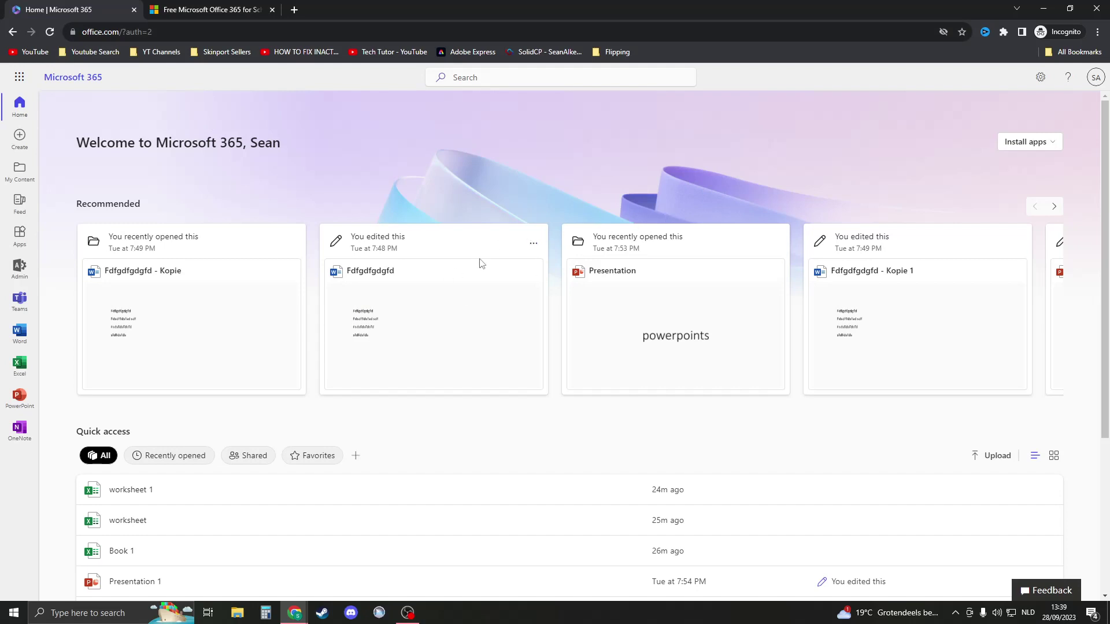
{"action": "scroll", "coordinate": [325, 243], "scroll_direction": "down", "scroll_amount": 2}
{"action": "scroll", "coordinate": [325, 244], "scroll_direction": "up", "scroll_amount": 2}
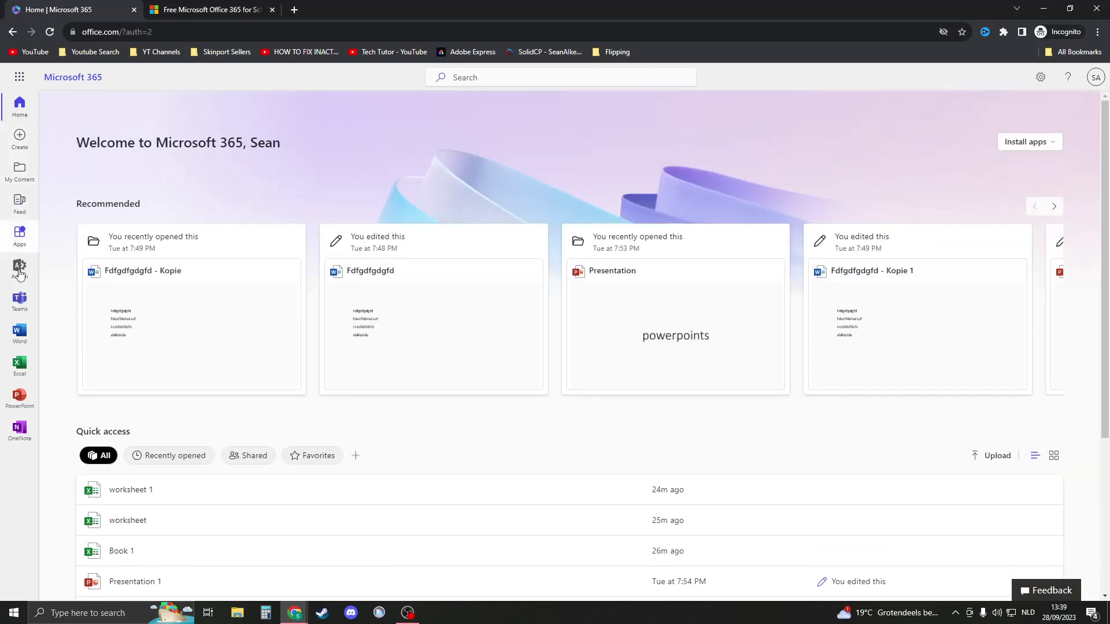
Open Word from the sidebar and create a blank document with a few test letters
{"action": "left_click", "coordinate": [18, 337]}
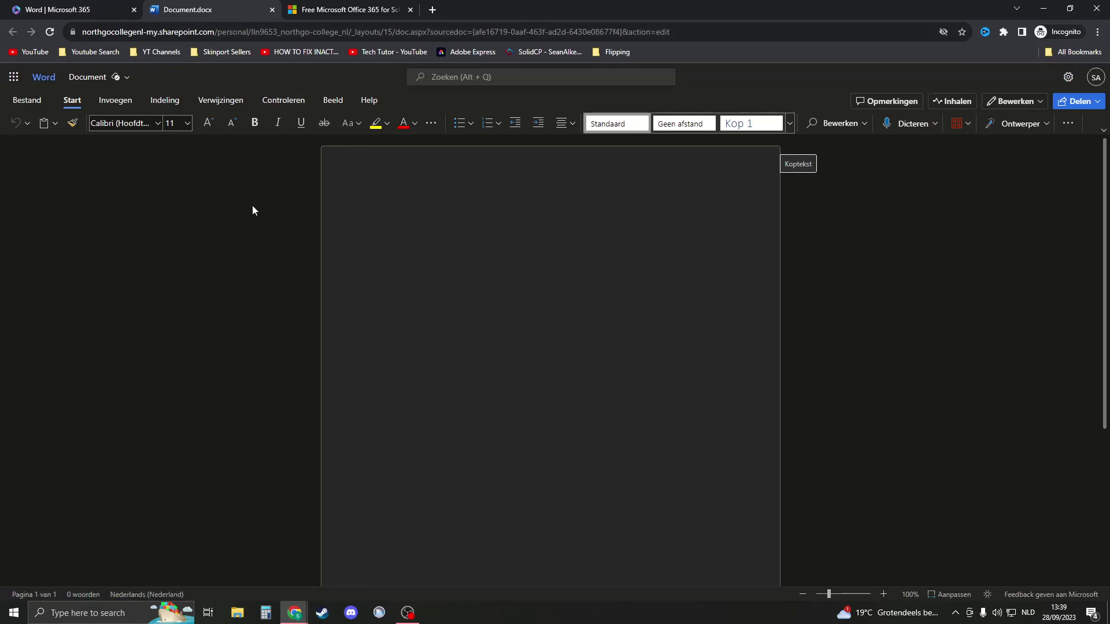
{"action": "key", "text": "alt+grave"}
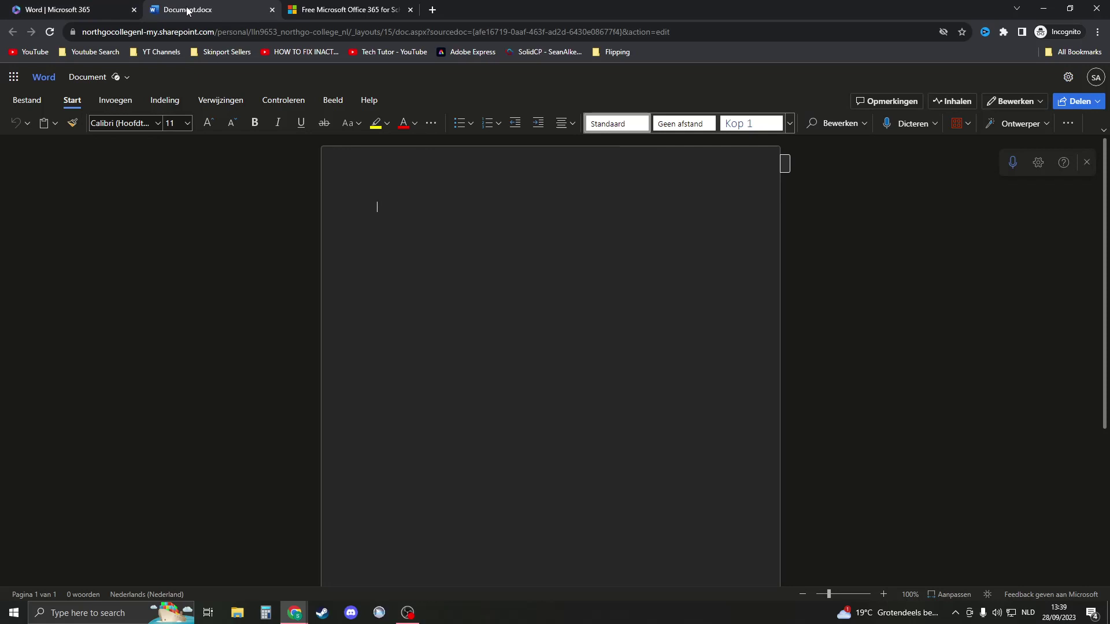
{"action": "key", "text": "ctrl+shift+Tab"}
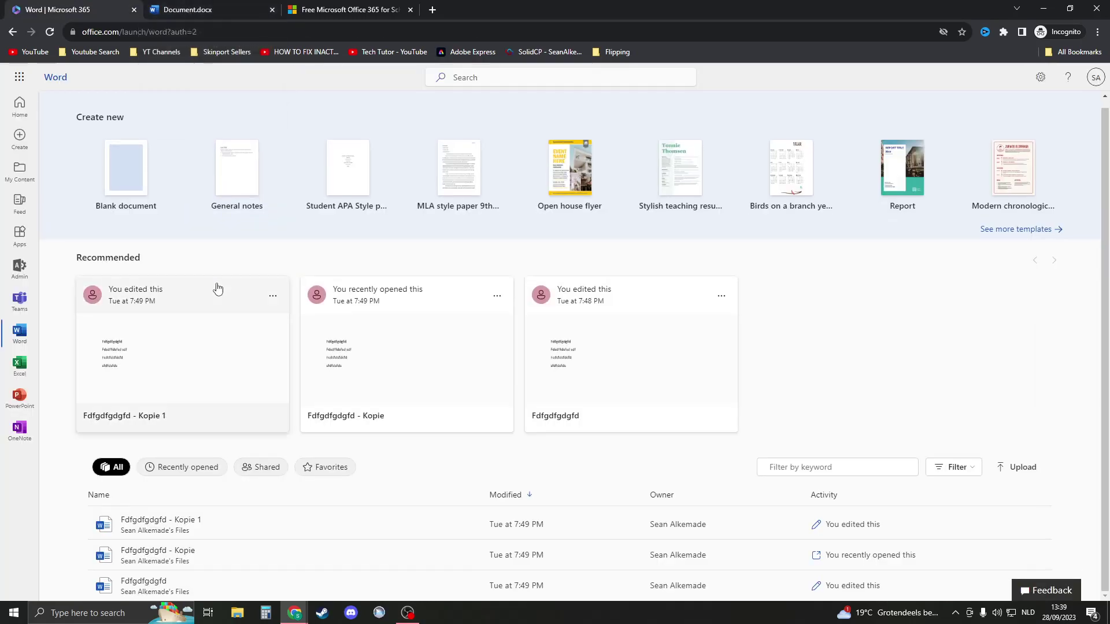
{"action": "left_click", "coordinate": [209, 9]}
{"action": "key", "text": "ctrl+shift+Tab"}
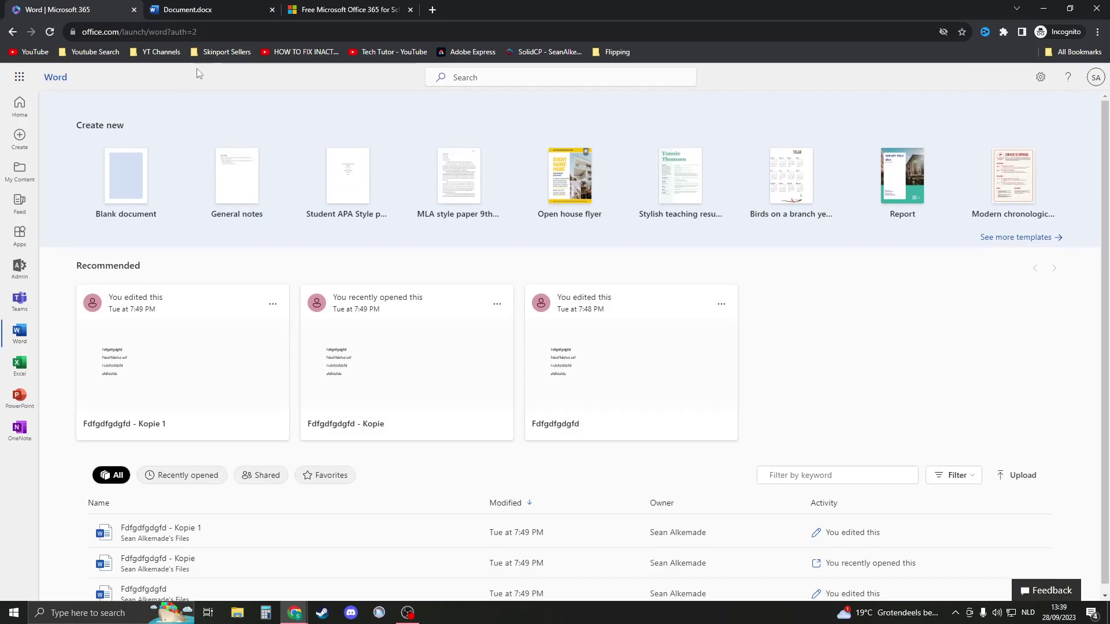
{"action": "key", "text": "ctrl+Tab"}
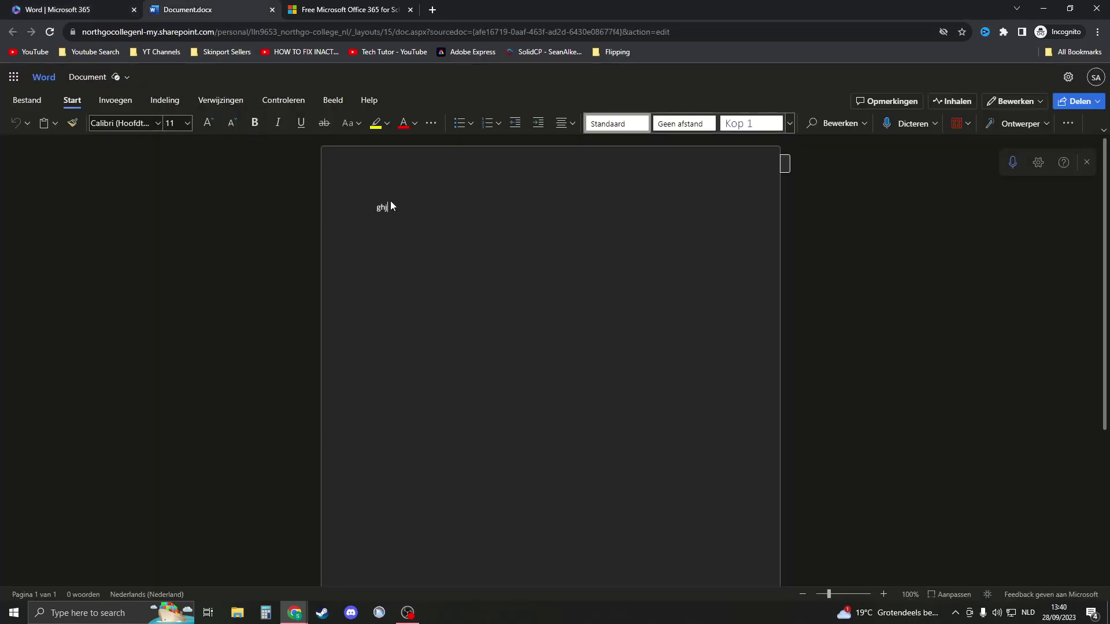
Choose Kopie downloaden under Bestand > Opslaan als for the document
{"action": "left_click", "coordinate": [27, 100]}
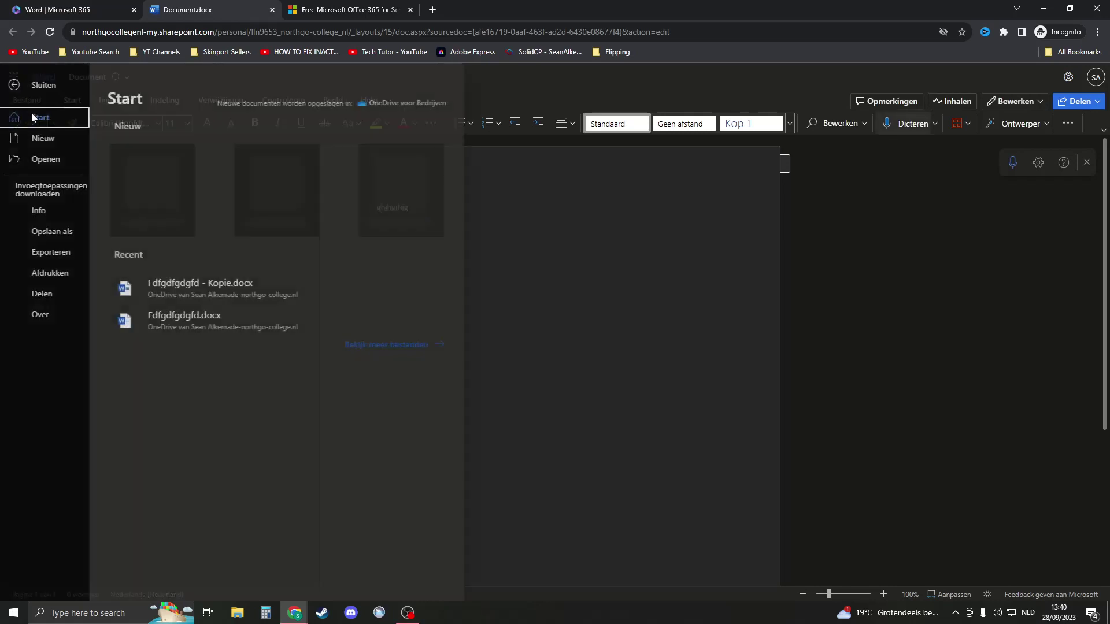
{"action": "left_click", "coordinate": [44, 236]}
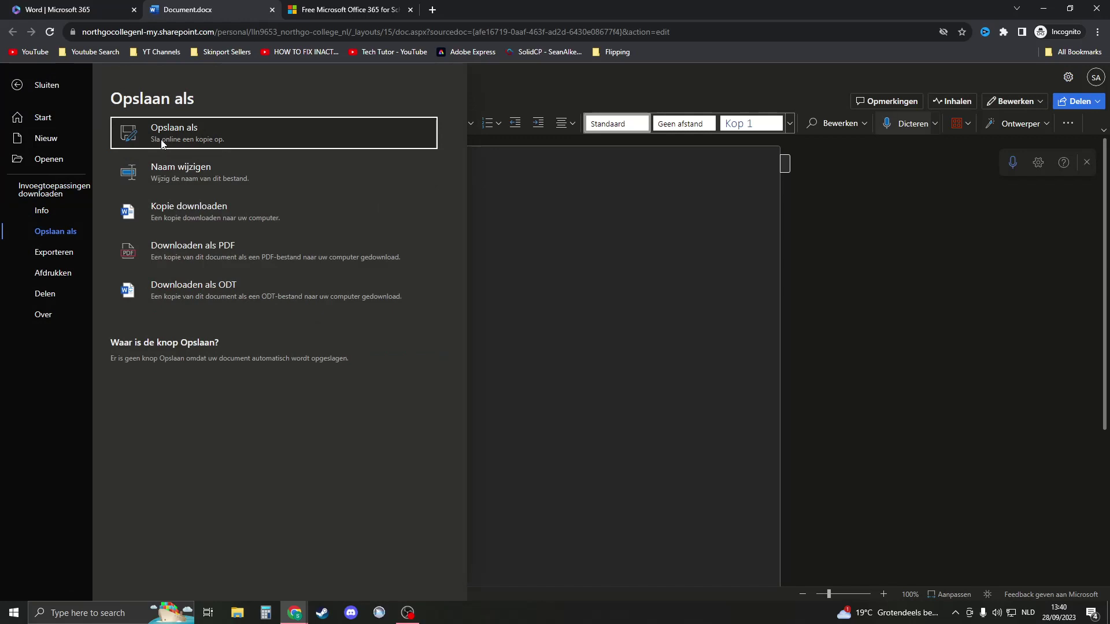
{"action": "left_click", "coordinate": [105, 9]}
{"action": "scroll", "coordinate": [178, 399], "scroll_direction": "down", "scroll_amount": 1}
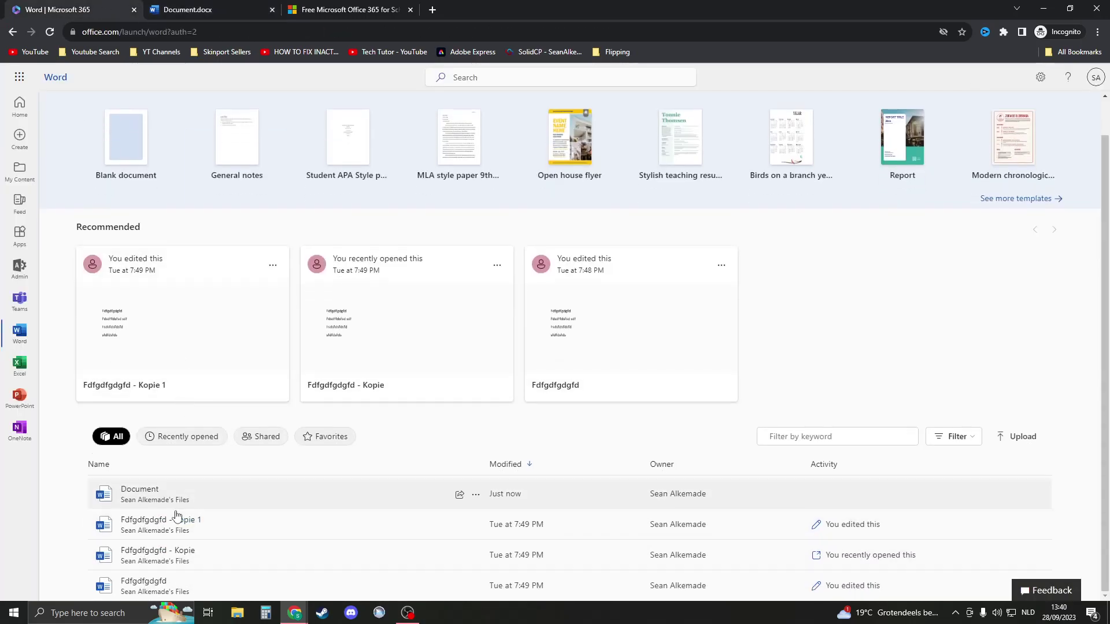
{"action": "left_click", "coordinate": [178, 15]}
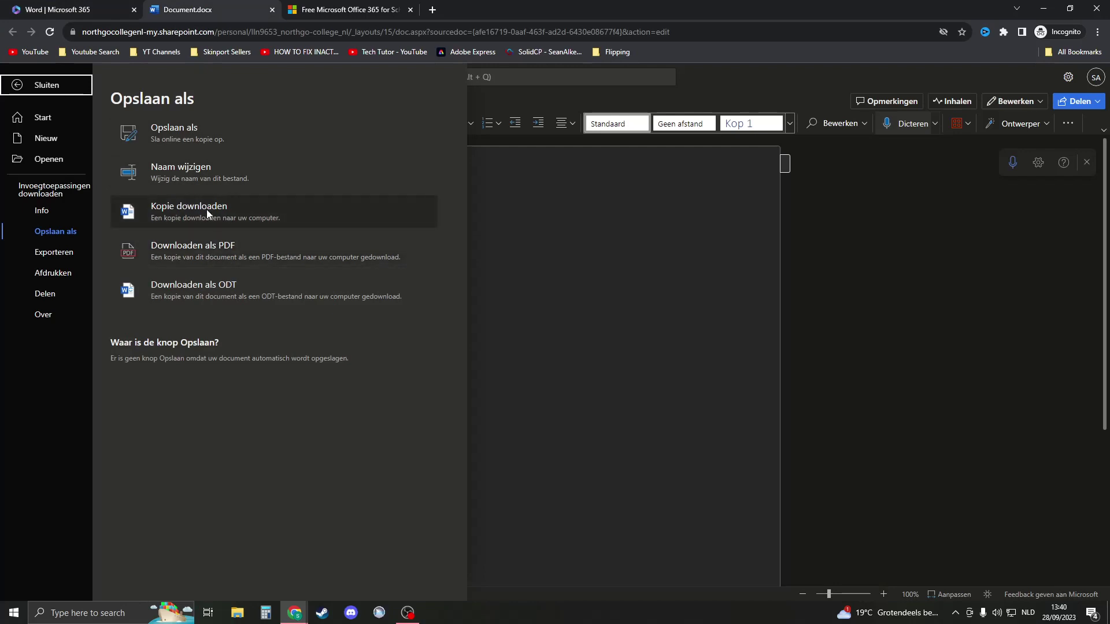
{"action": "left_click", "coordinate": [166, 212]}
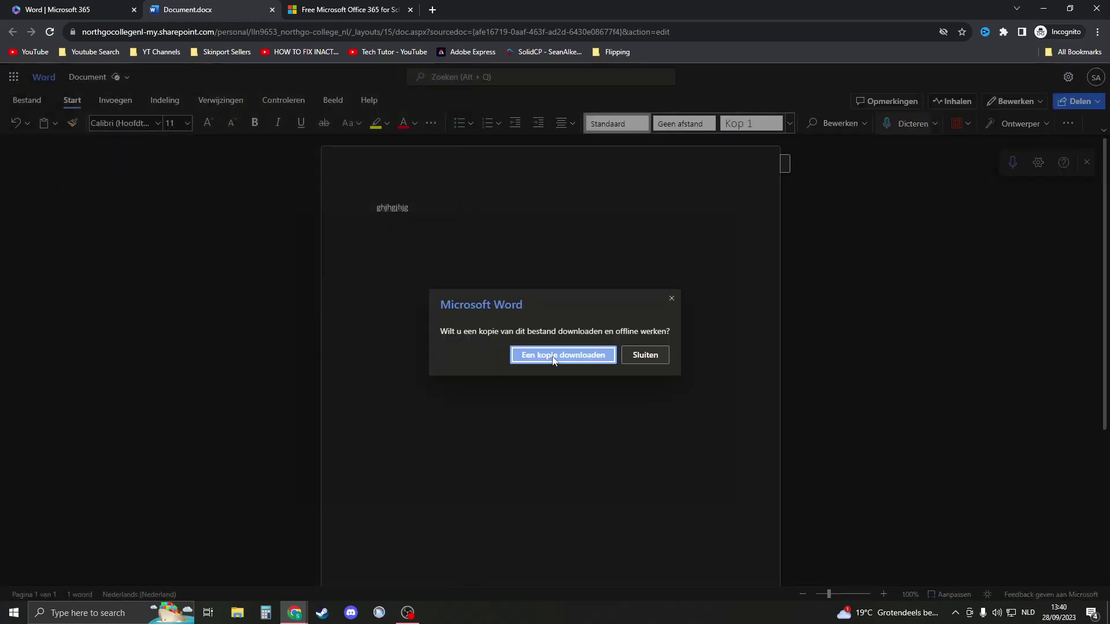
Confirm the download and open the saved ffgdfgdfgdfgd.docx copy
{"action": "left_click", "coordinate": [553, 355]}
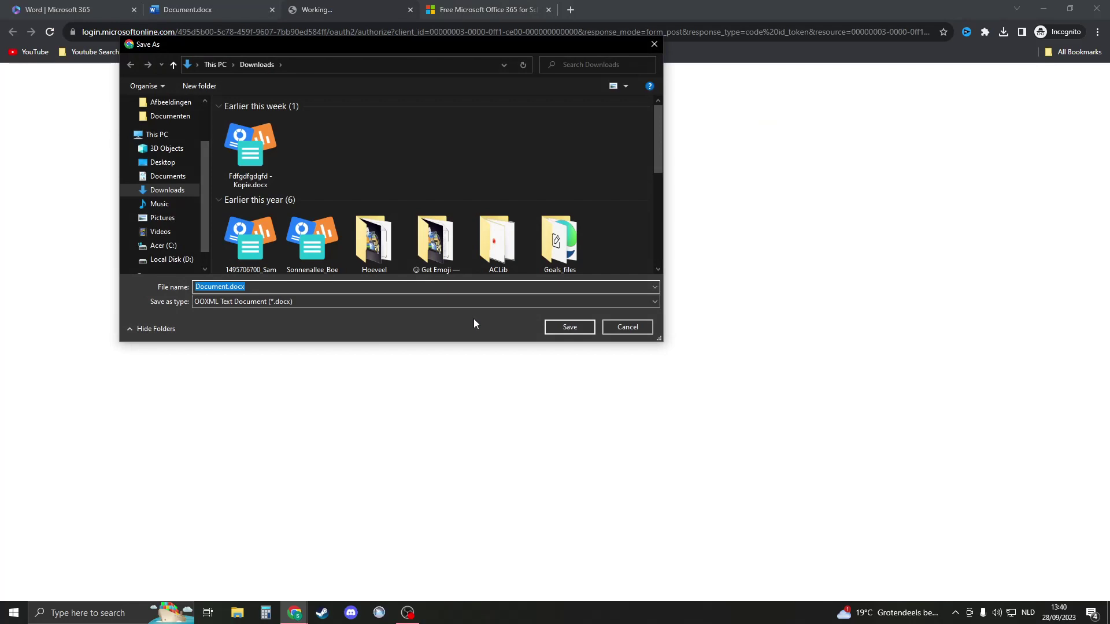
{"action": "type", "text": "ffgd"}
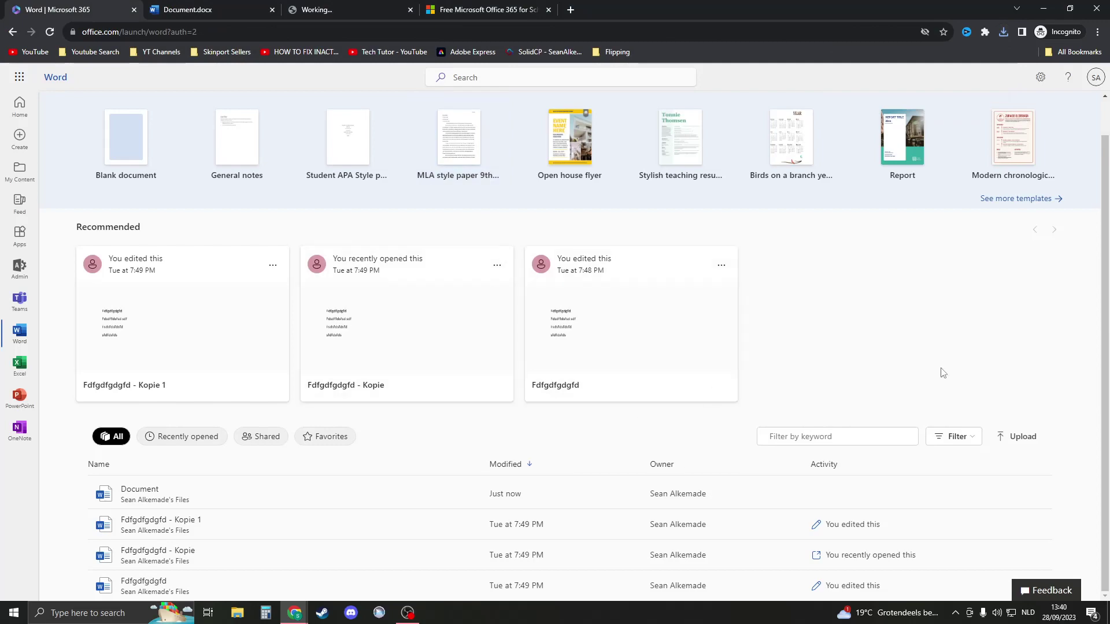
{"action": "left_click", "coordinate": [1029, 440]}
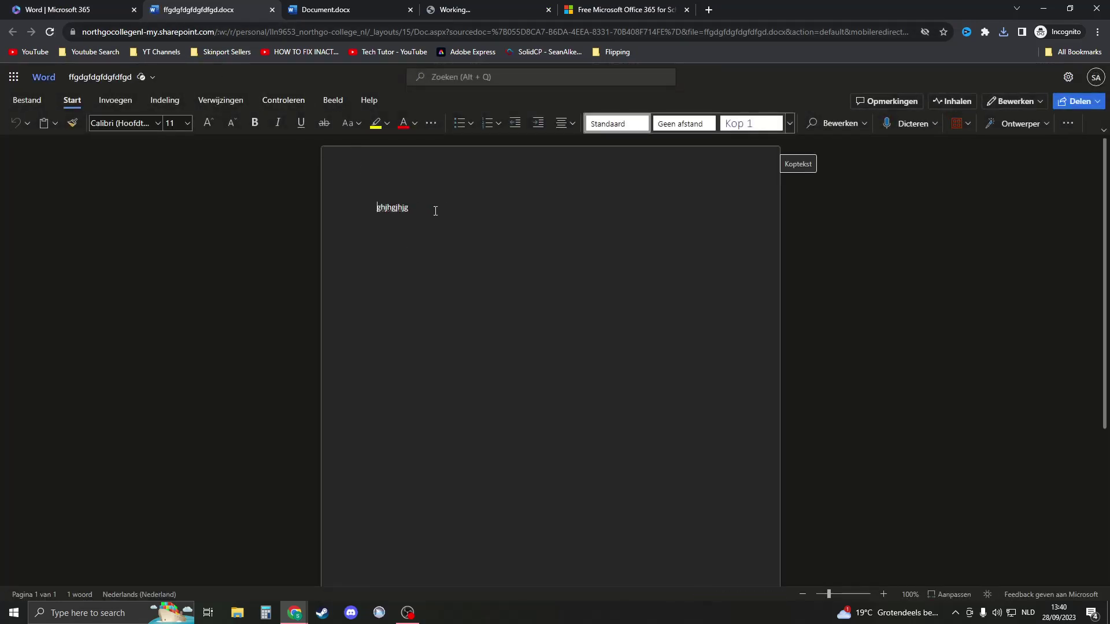
Switch to the Free Microsoft Office 365 Chrome tab showing the Education sign-up page
{"action": "double_click", "coordinate": [396, 208]}
{"action": "left_click", "coordinate": [84, 9]}
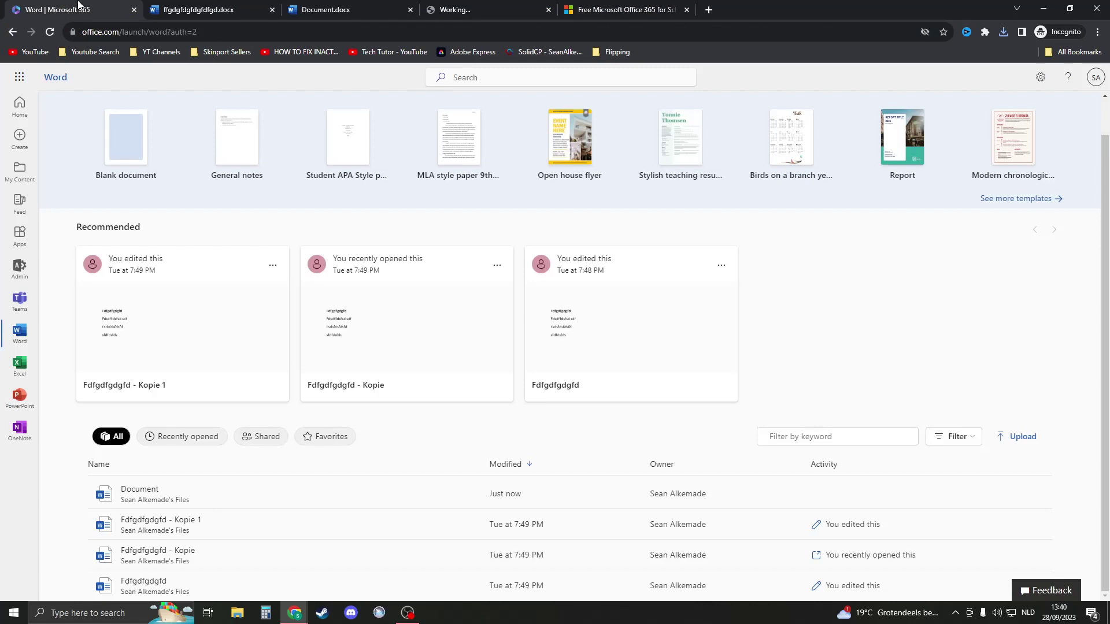
{"action": "left_click", "coordinate": [228, 7]}
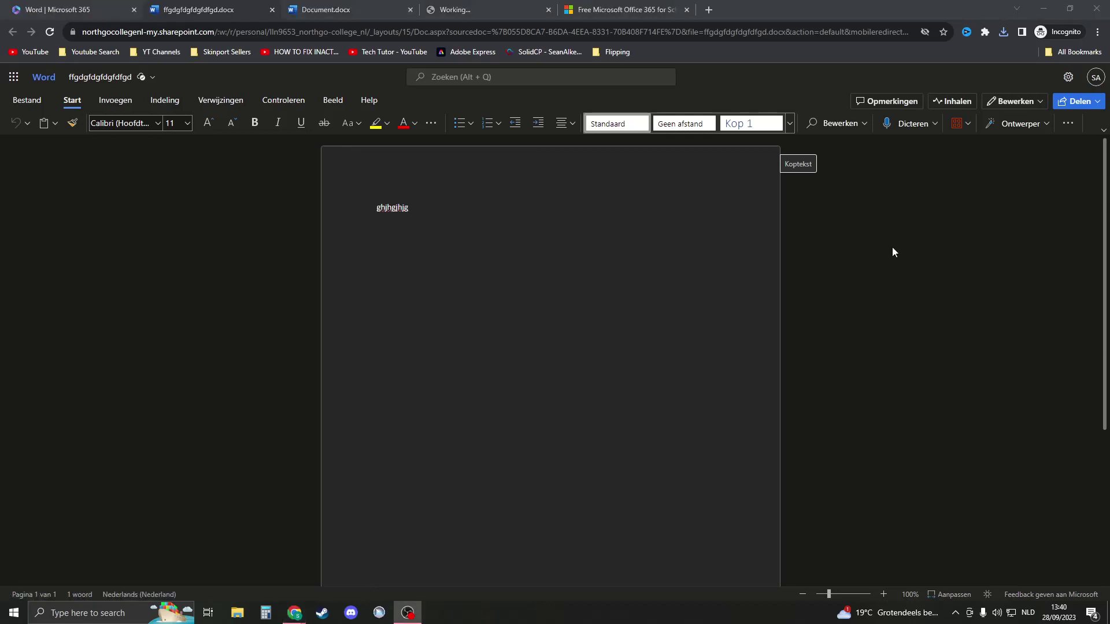
{"action": "left_click", "coordinate": [609, 9]}
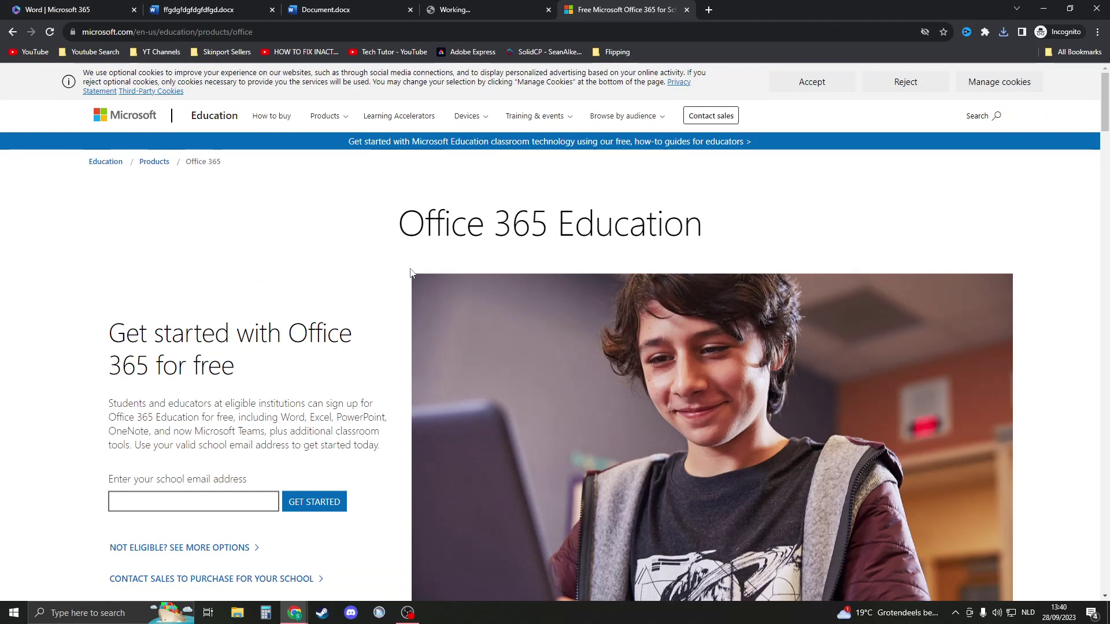
{"action": "scroll", "coordinate": [446, 273], "scroll_direction": "down", "scroll_amount": 1}
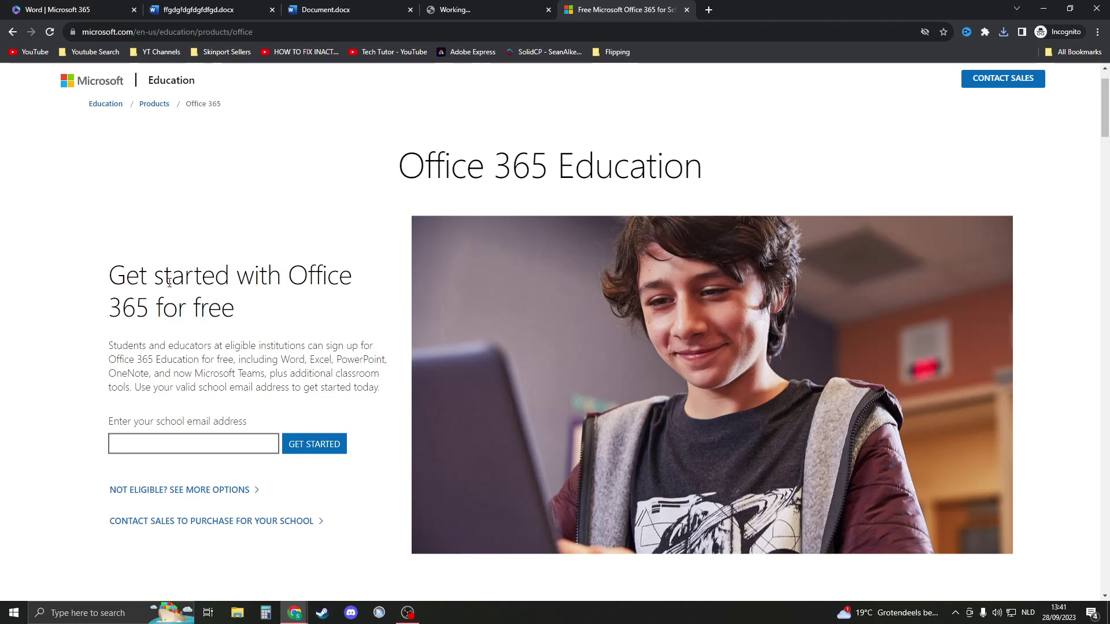
{"action": "scroll", "coordinate": [164, 282], "scroll_direction": "down", "scroll_amount": 1}
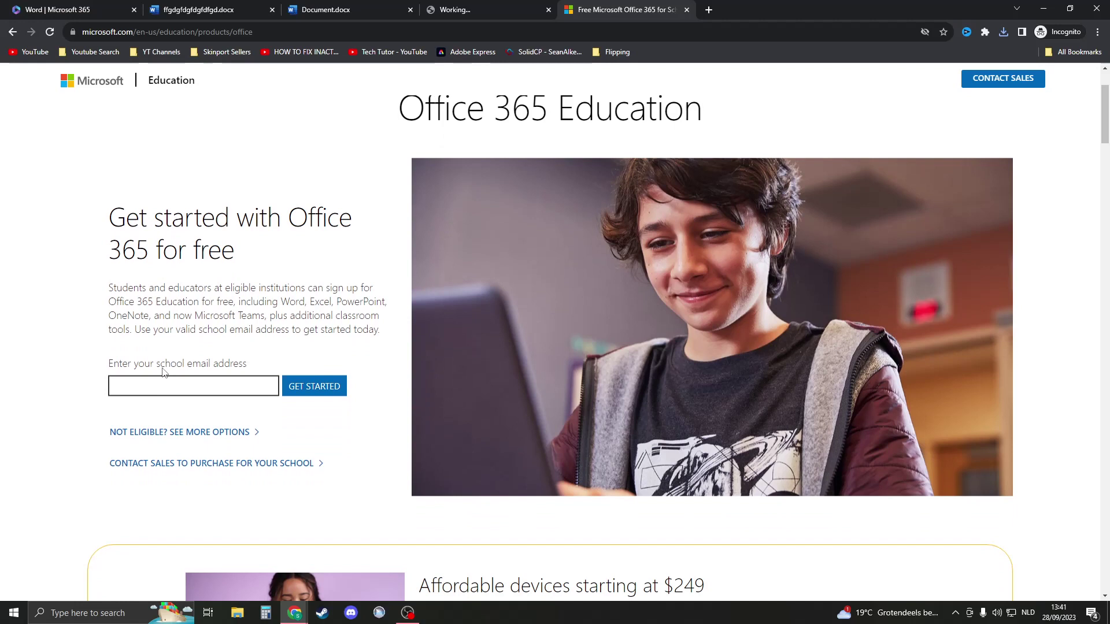
{"action": "left_click", "coordinate": [161, 379]}
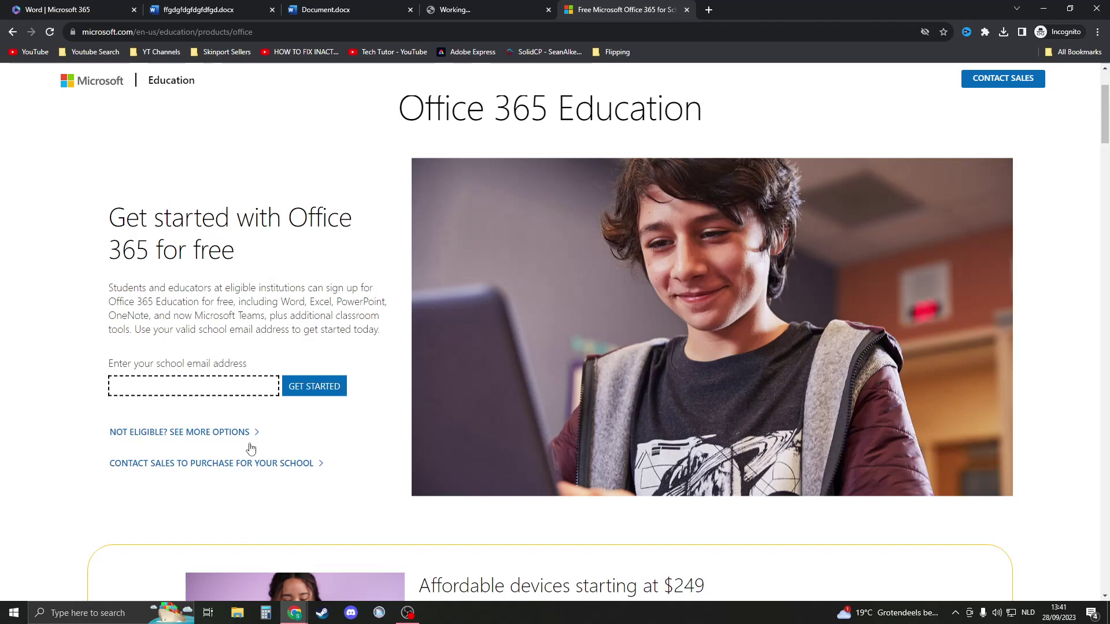
{"action": "left_click", "coordinate": [86, 612]}
{"action": "left_click", "coordinate": [593, 545]}
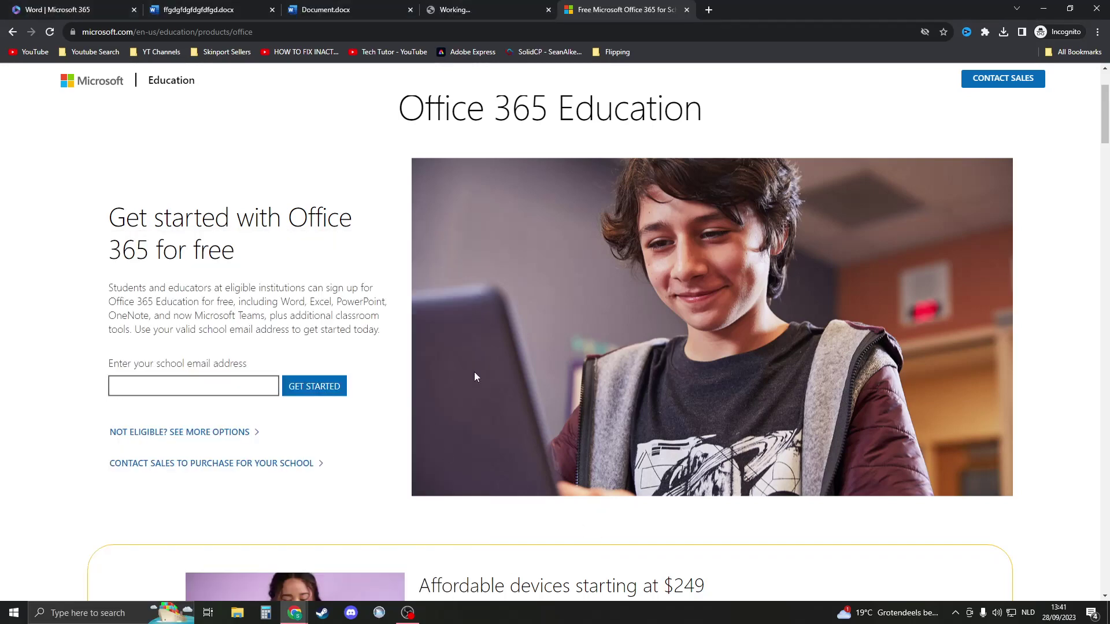
{"action": "scroll", "coordinate": [390, 394], "scroll_direction": "up", "scroll_amount": 1}
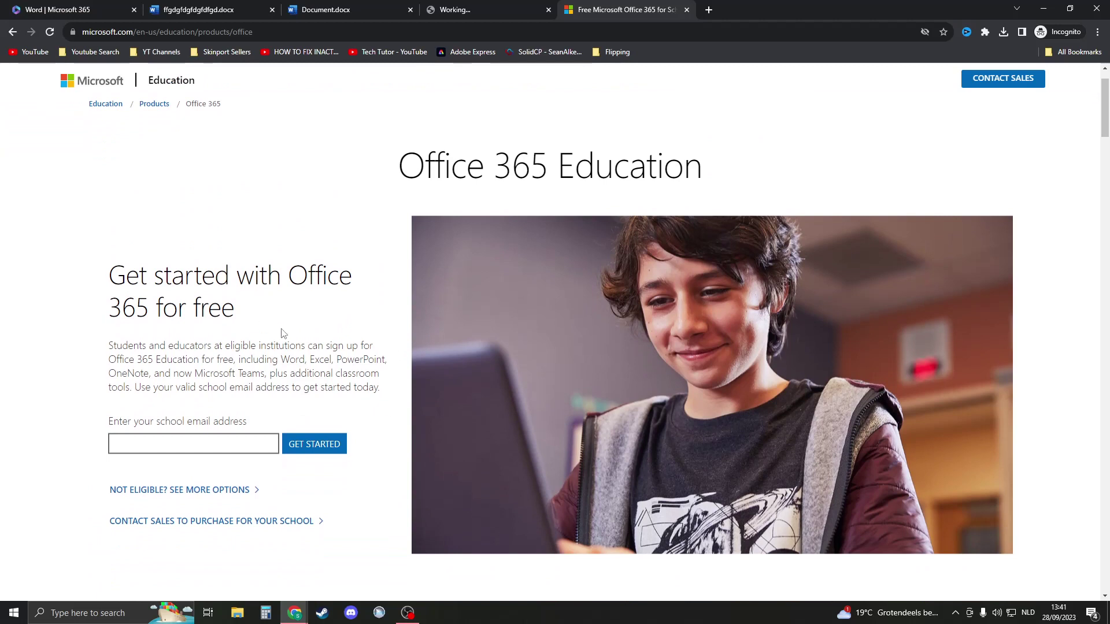